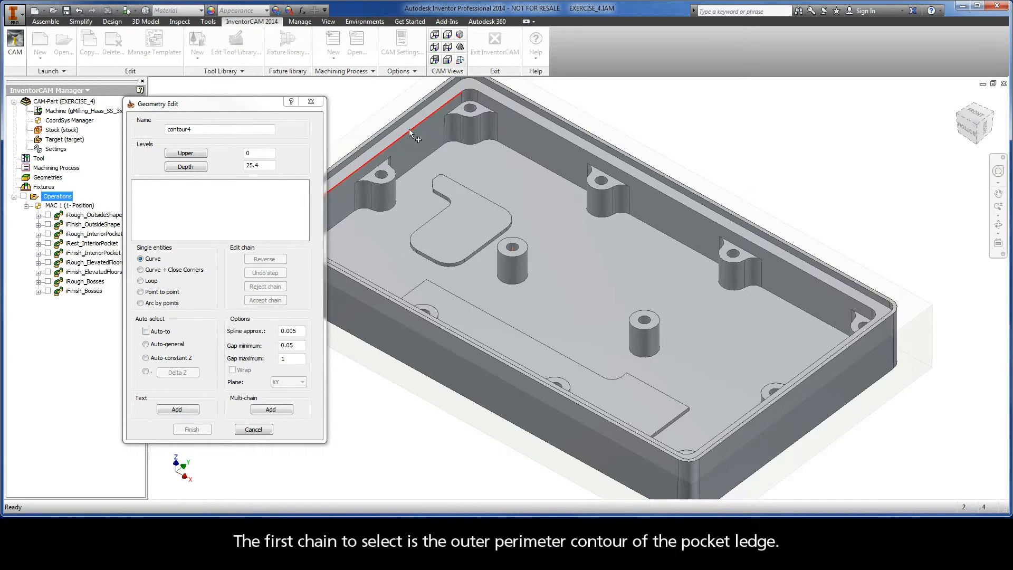
Define the first geometry chain from the outer perimeter edge of the pocket ledge, closing it with Auto-constant Z
{"action": "left_click", "coordinate": [438, 98]}
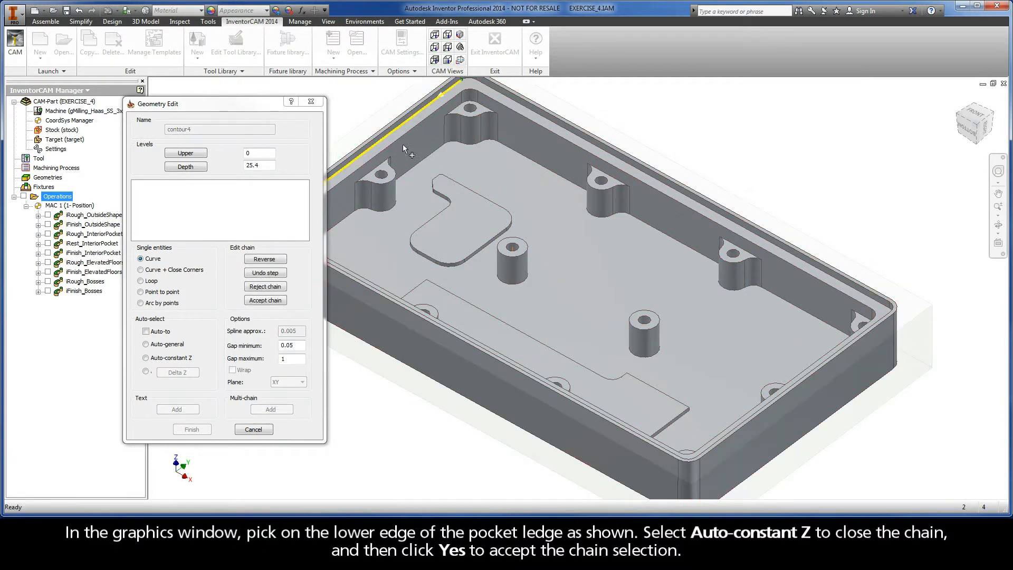
{"action": "left_click", "coordinate": [152, 359]}
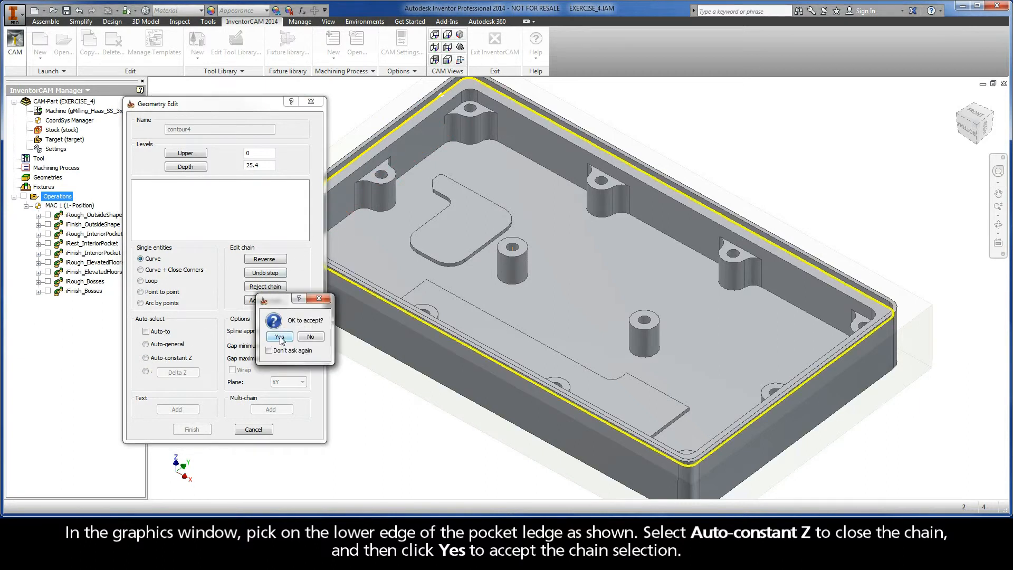
{"action": "left_click", "coordinate": [280, 337]}
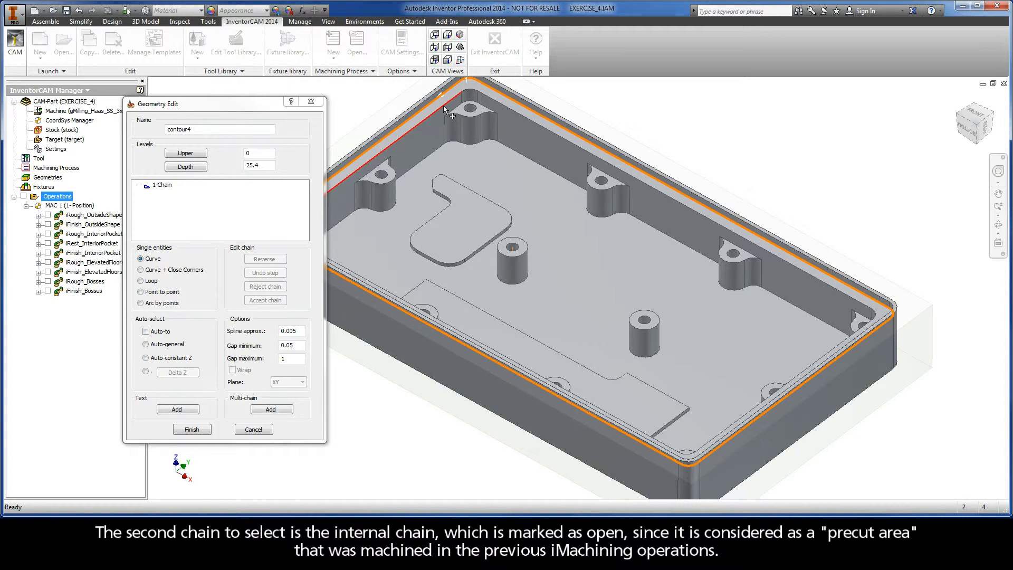
Add a second chain along the top edge of the interior pocket wall, closing it with Auto-constant Z
{"action": "left_click", "coordinate": [444, 106]}
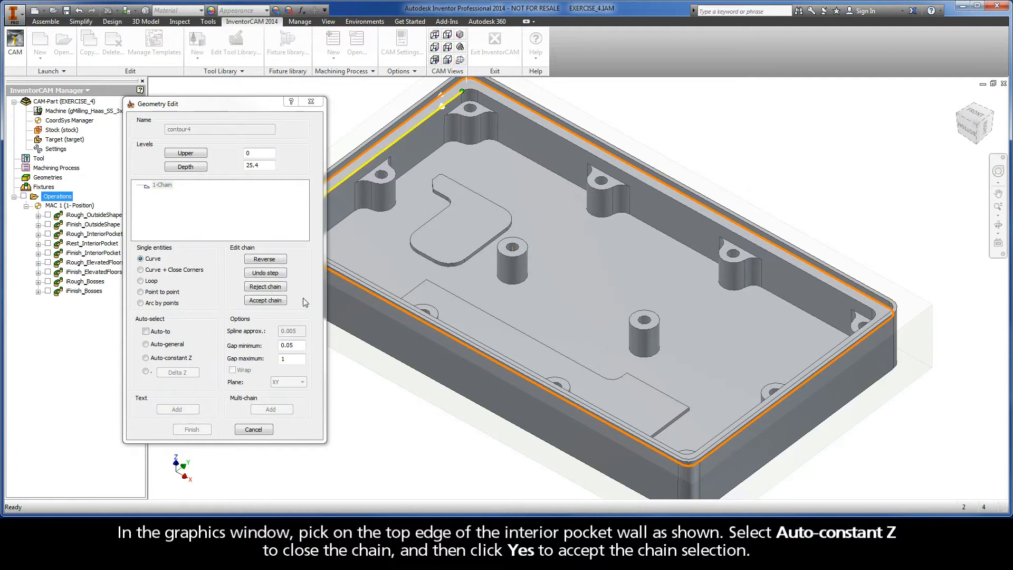
{"action": "left_click", "coordinate": [146, 358]}
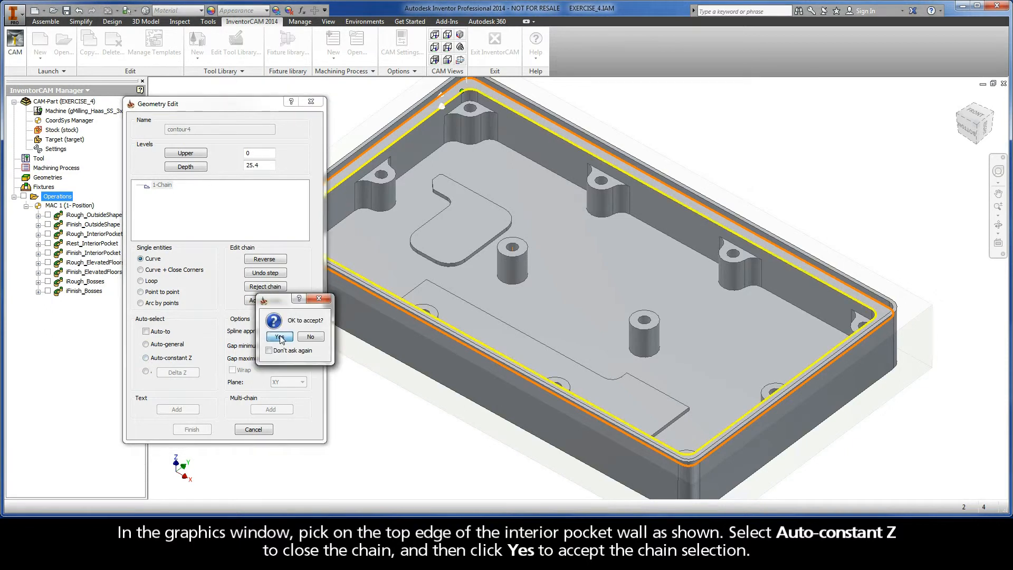
{"action": "left_click", "coordinate": [280, 337]}
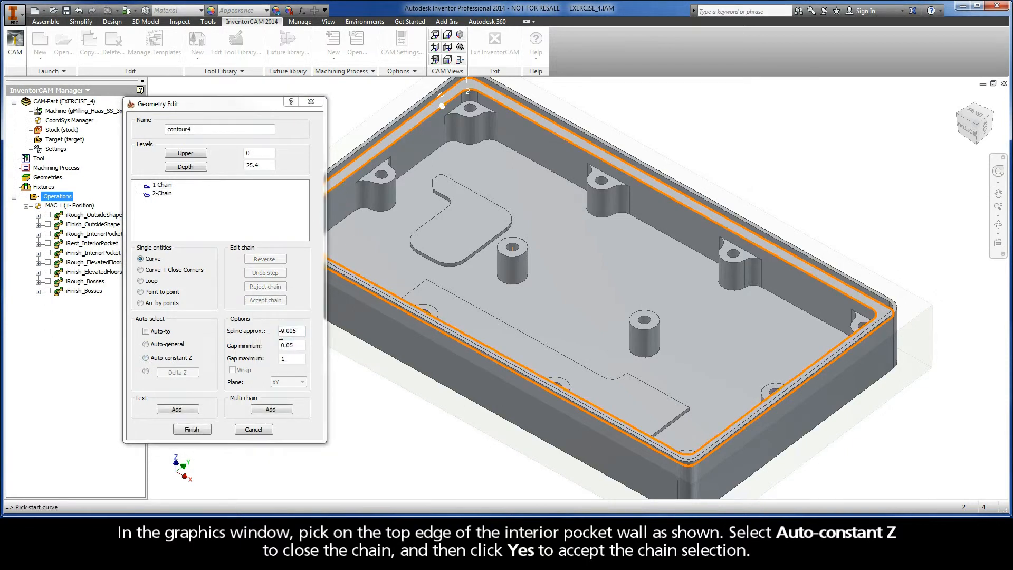
Mark 2-Chain as open and finish the contour4 geometry definition
{"action": "right_click", "coordinate": [165, 194]}
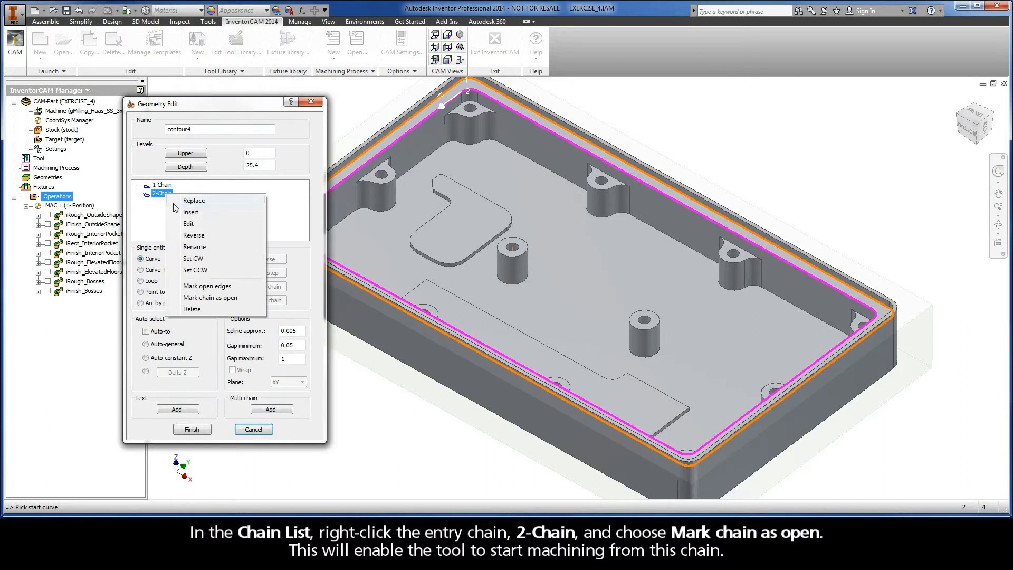
{"action": "left_click", "coordinate": [234, 298]}
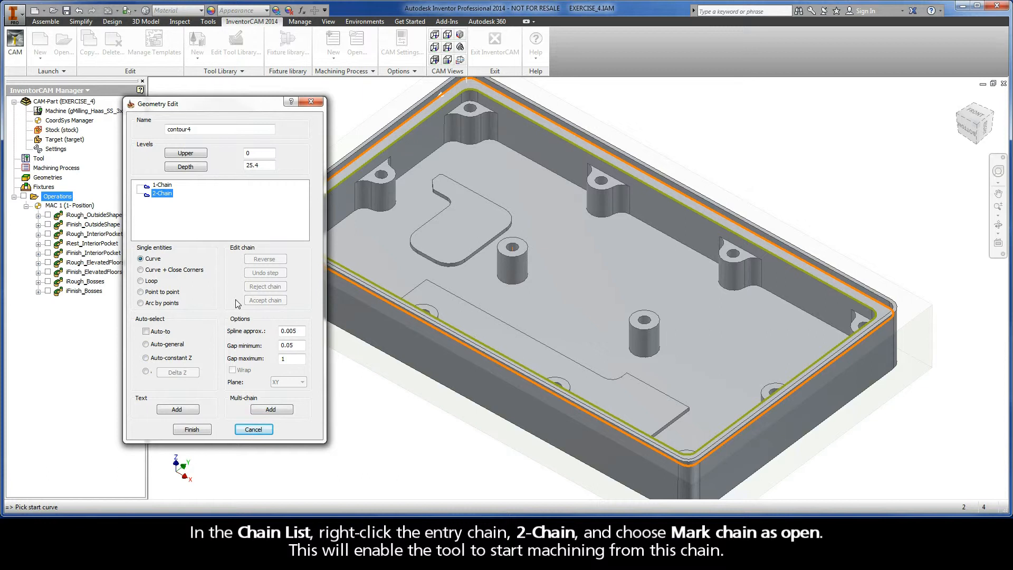
{"action": "left_click", "coordinate": [191, 430]}
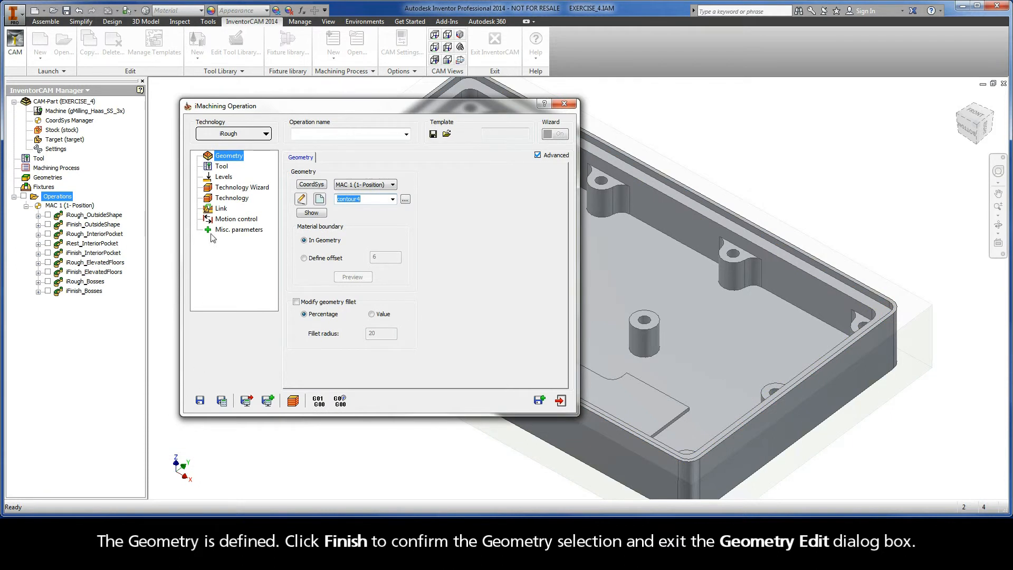
Assign tool number 2, the 6 mm end mill, to the iRough operation
{"action": "left_click", "coordinate": [221, 167]}
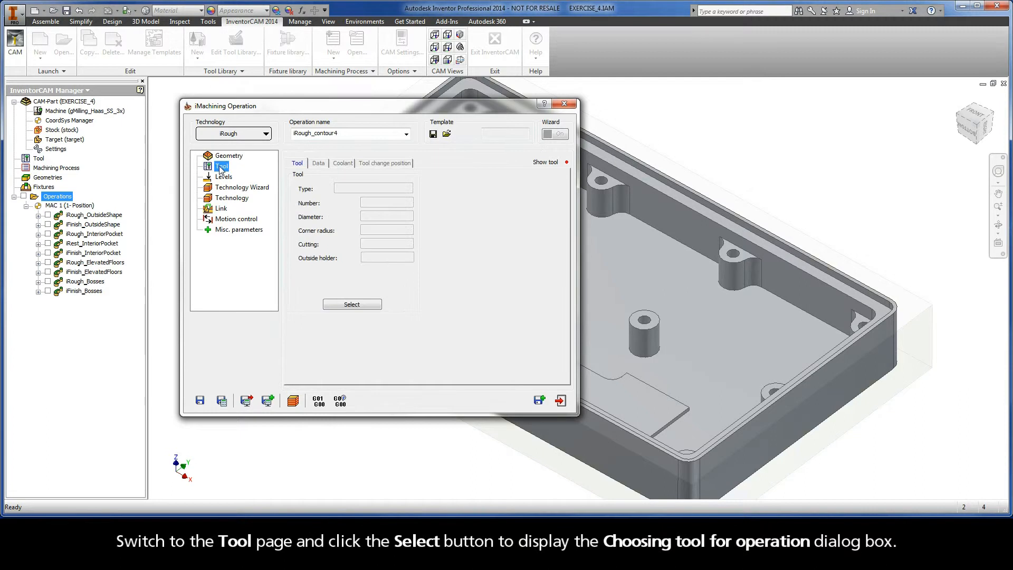
{"action": "left_click", "coordinate": [350, 305]}
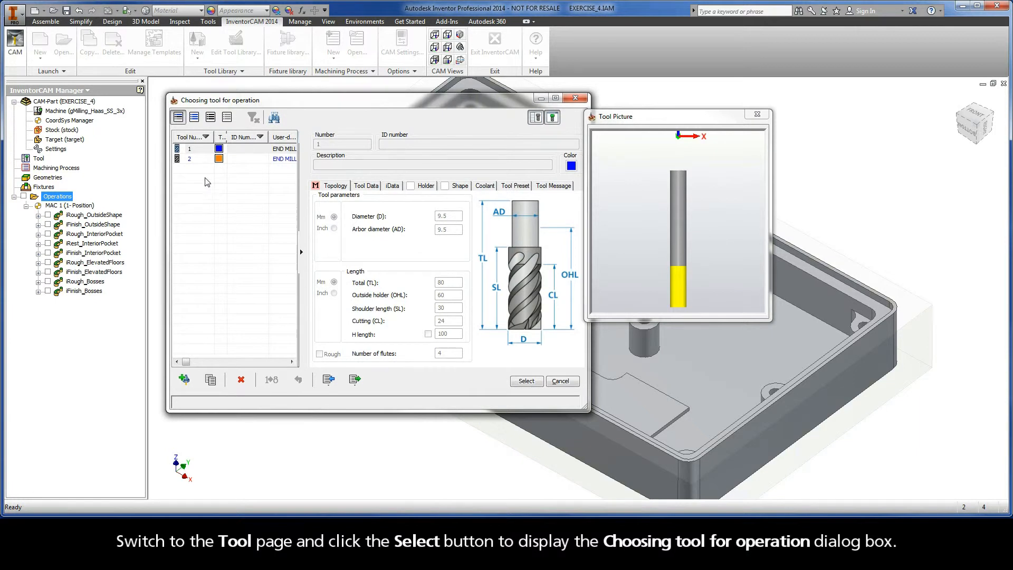
{"action": "left_click", "coordinate": [194, 159]}
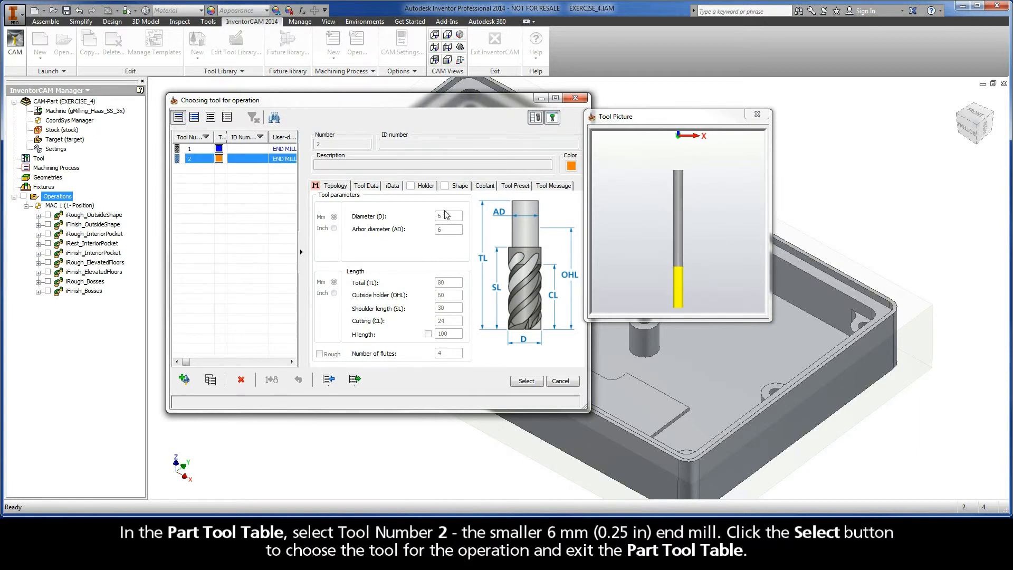
{"action": "left_click", "coordinate": [526, 382]}
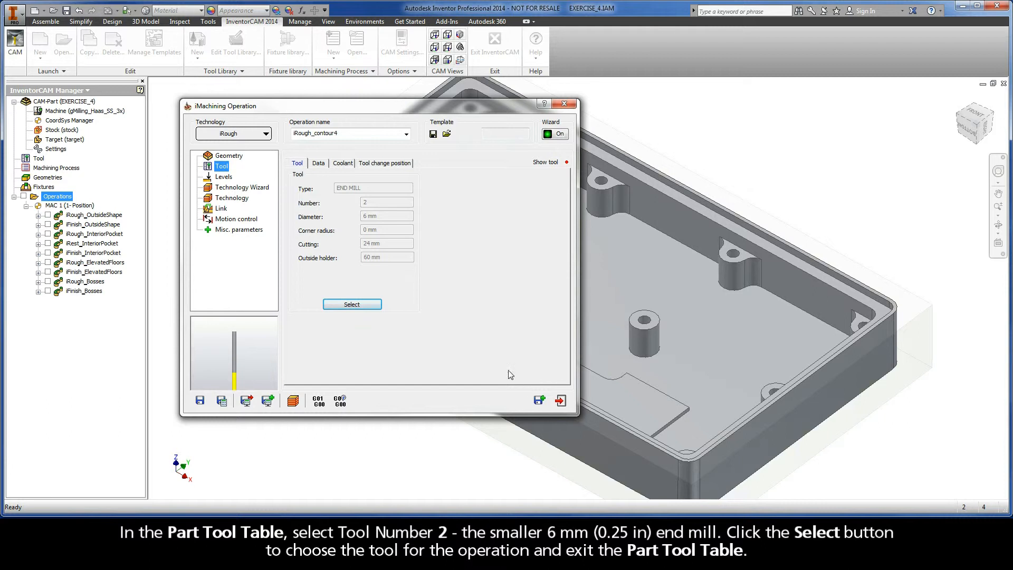
Define the upper milling level at Z 0 by picking the top edge of the target model
{"action": "left_click", "coordinate": [224, 177]}
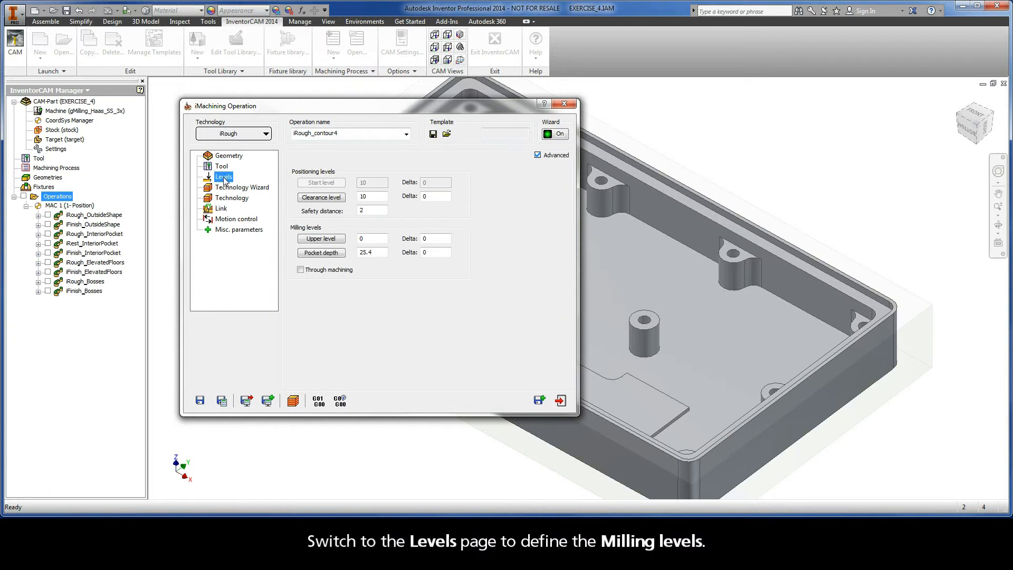
{"action": "left_click", "coordinate": [321, 239]}
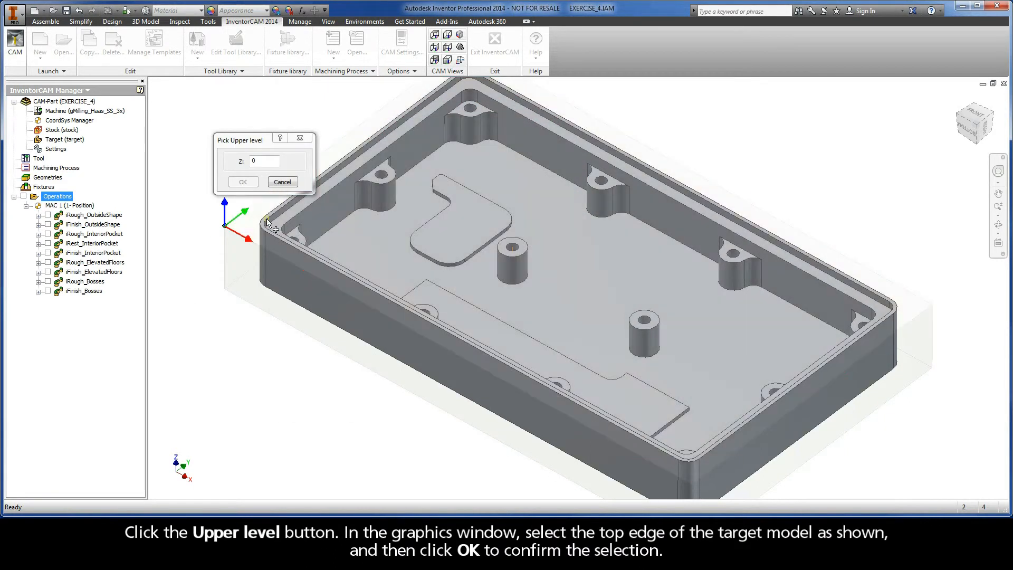
{"action": "left_click", "coordinate": [267, 220]}
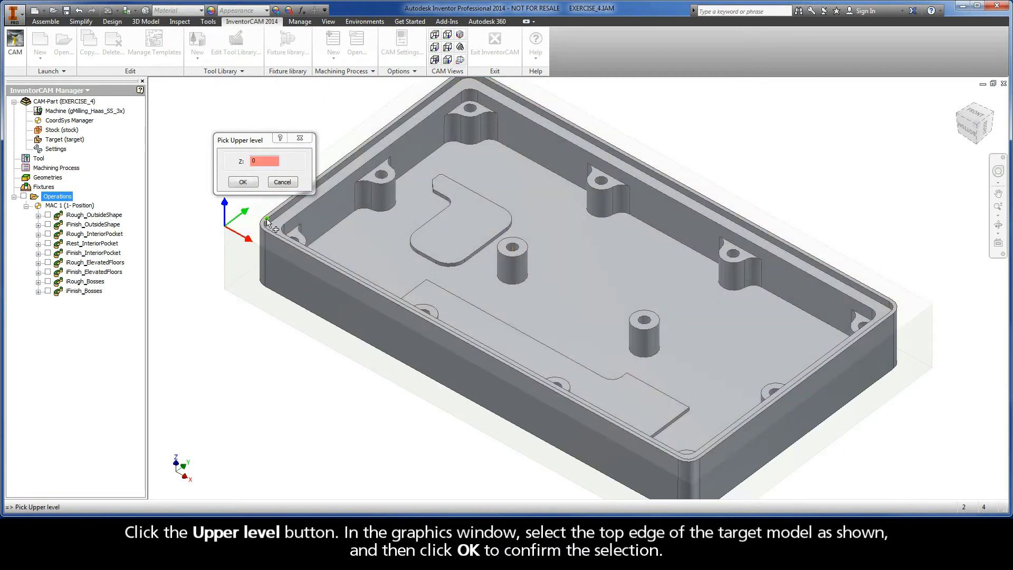
{"action": "left_click", "coordinate": [243, 182]}
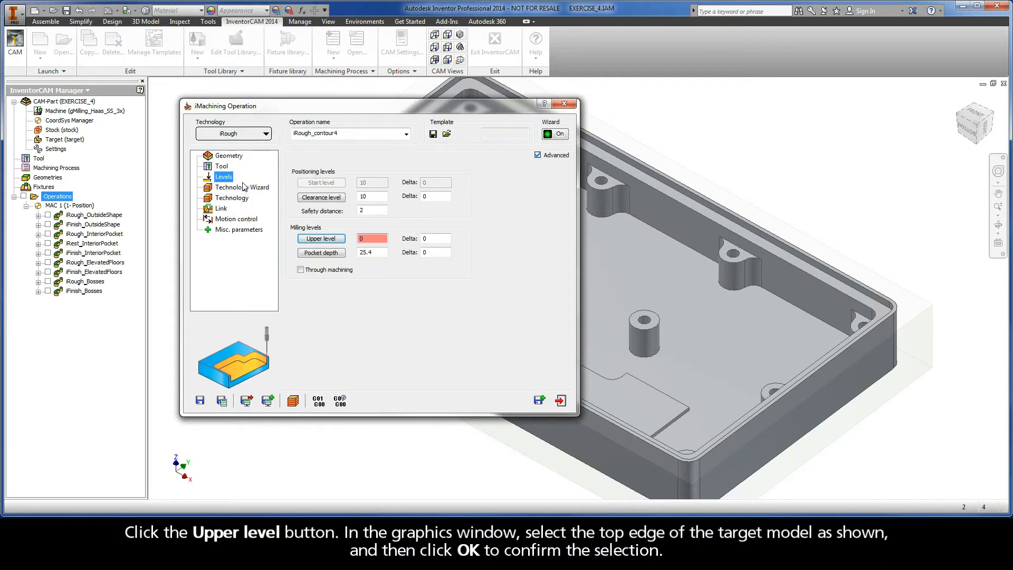
Define the pocket depth as 2.54 mm by picking the top face of the pocket ledge
{"action": "left_click", "coordinate": [322, 253]}
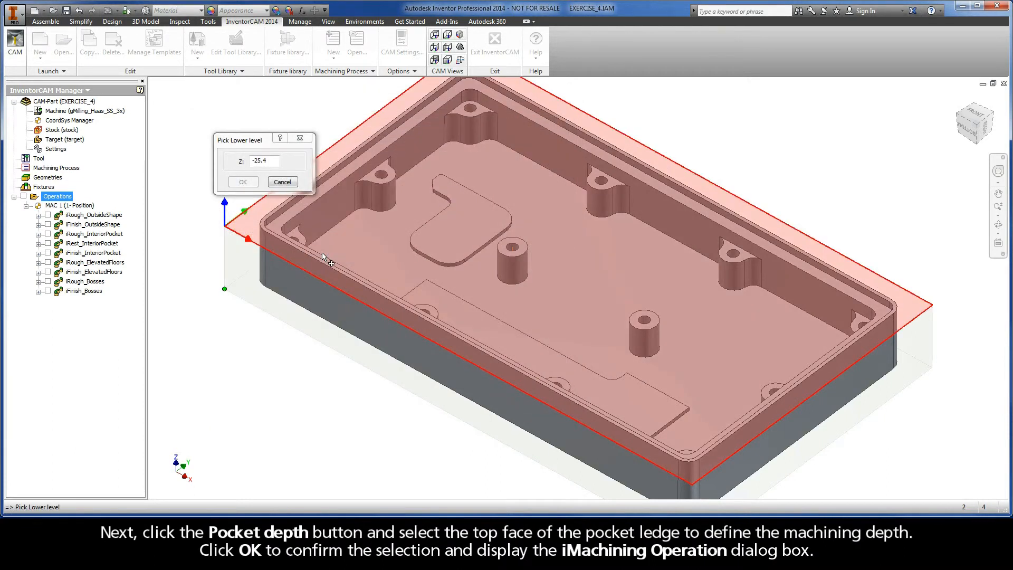
{"action": "right_click", "coordinate": [346, 176]}
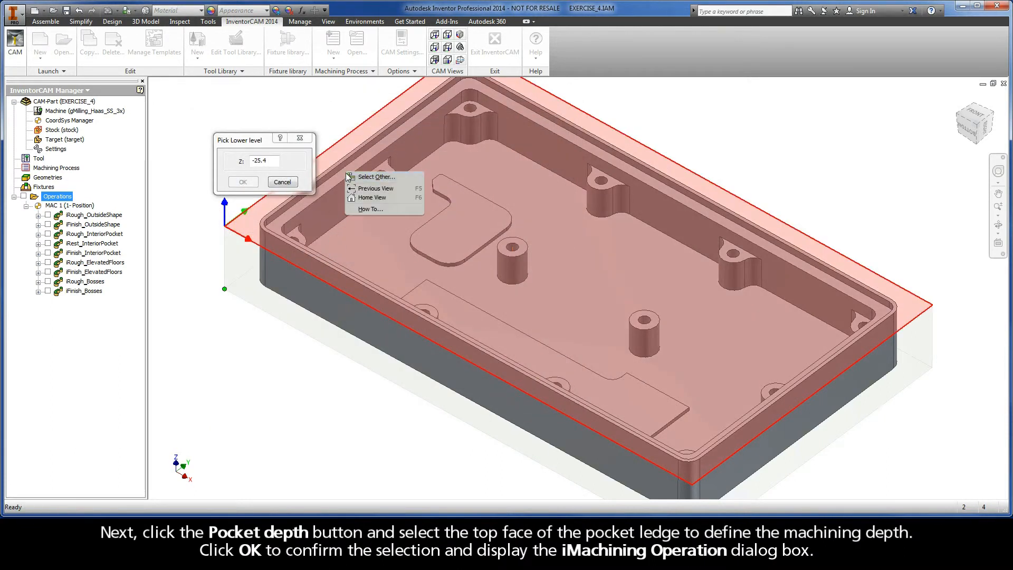
{"action": "left_click", "coordinate": [352, 177]}
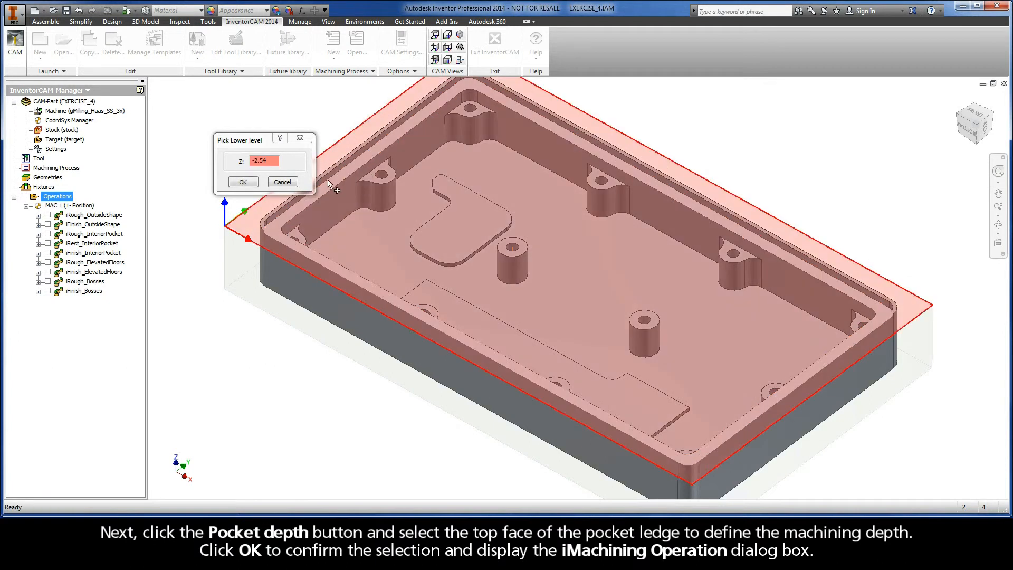
{"action": "left_click", "coordinate": [243, 182]}
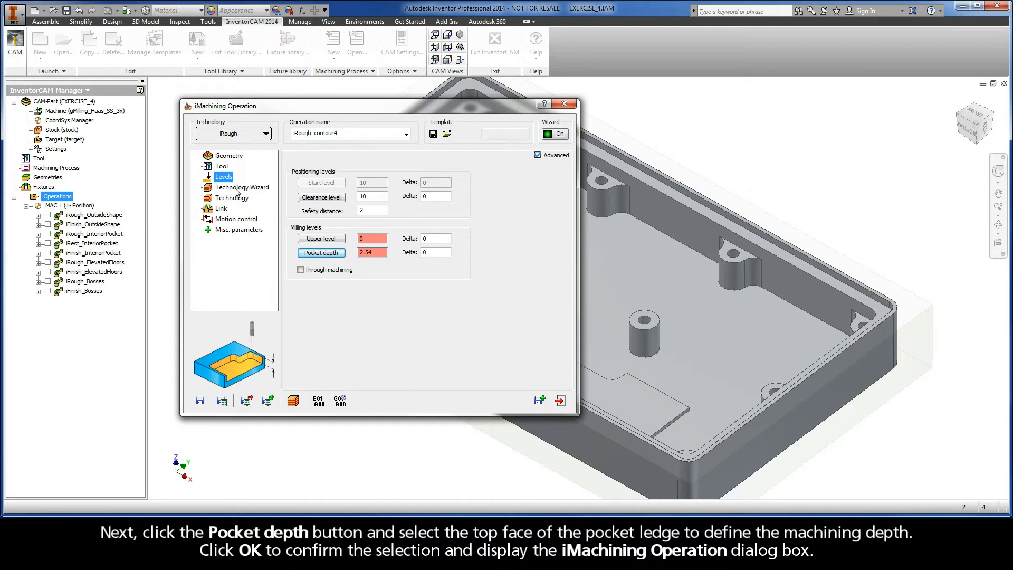
Reduce the machining level to 1 in the Technology Wizard and check the wall/island offset among the technology parameters
{"action": "left_click", "coordinate": [235, 188]}
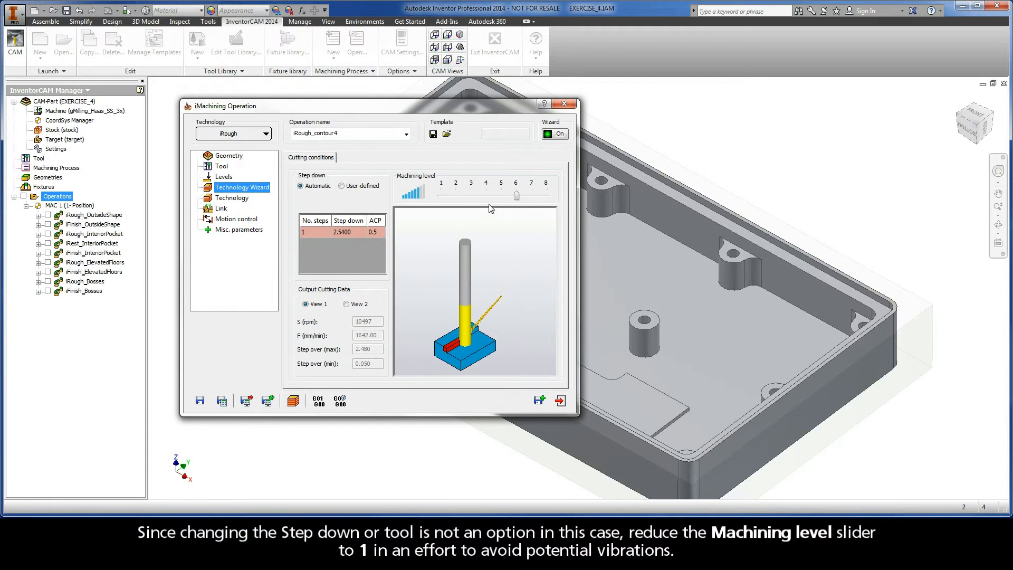
{"action": "left_click_drag", "start_coordinate": [516, 197], "coordinate": [441, 196]}
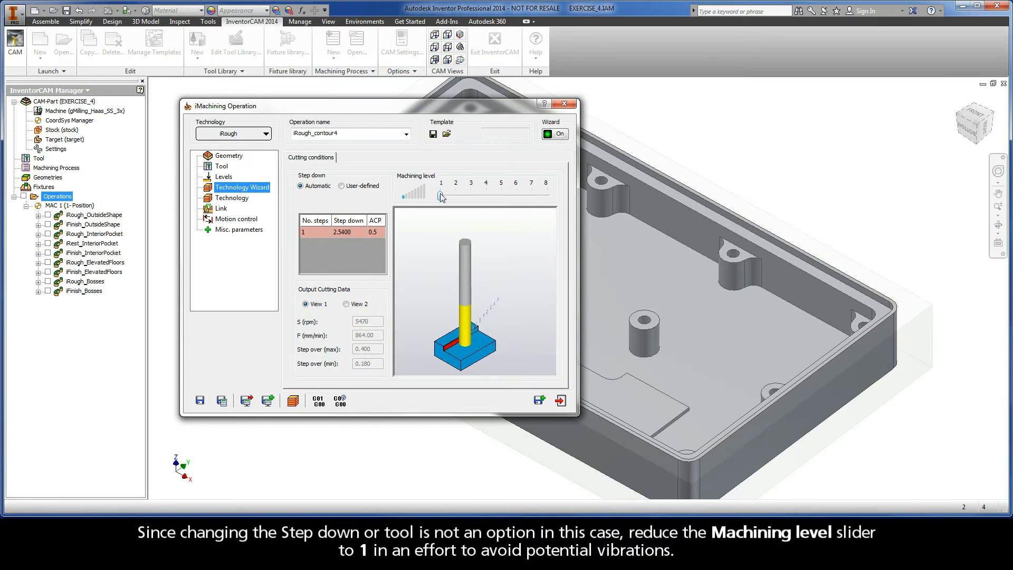
{"action": "left_click", "coordinate": [232, 199]}
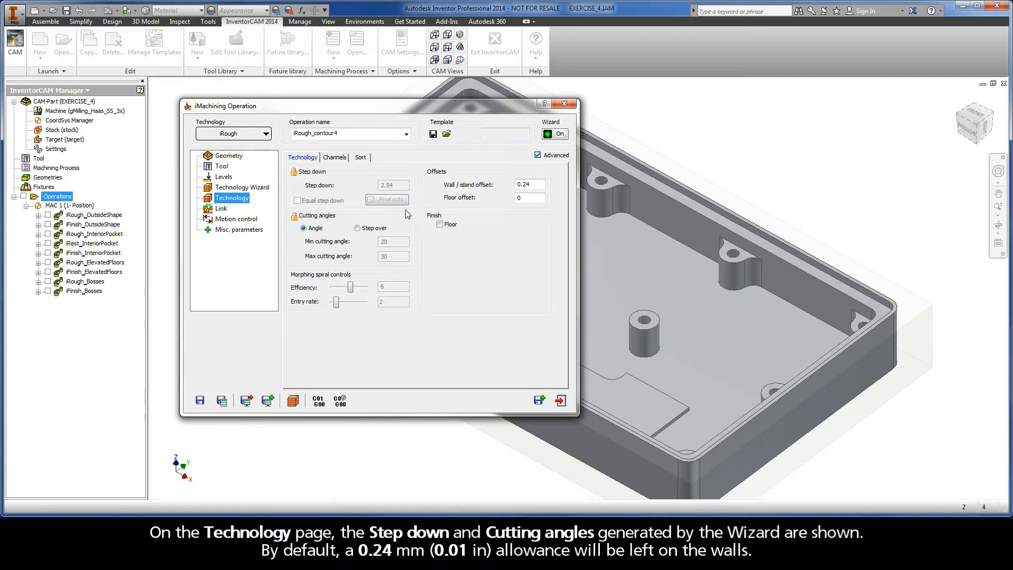
{"action": "double_click", "coordinate": [524, 184]}
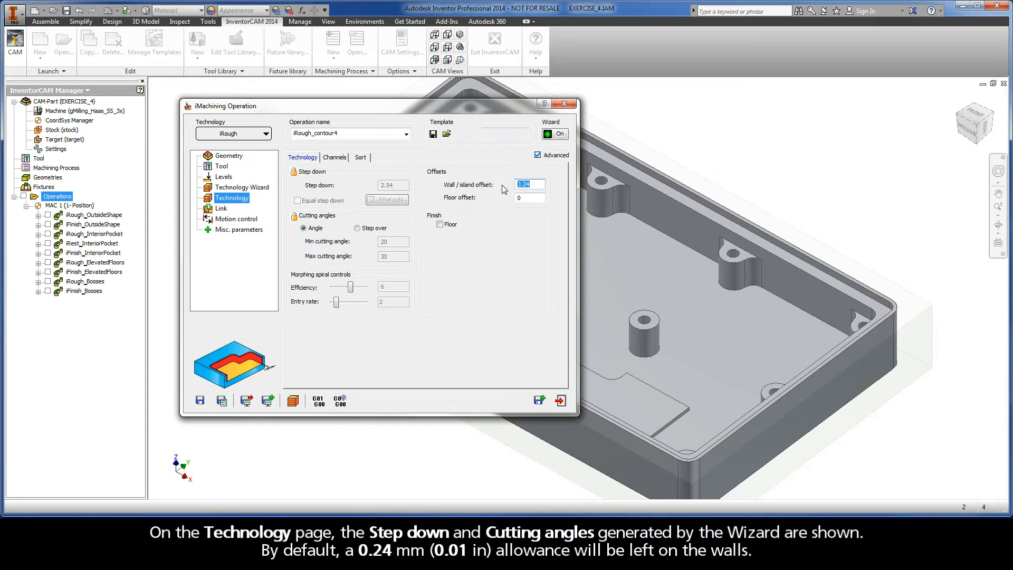
Rename the operation iRough_PocketLedge, then save and calculate it
{"action": "left_click", "coordinate": [346, 133]}
{"action": "left_click_drag", "start_coordinate": [340, 133], "coordinate": [313, 135]}
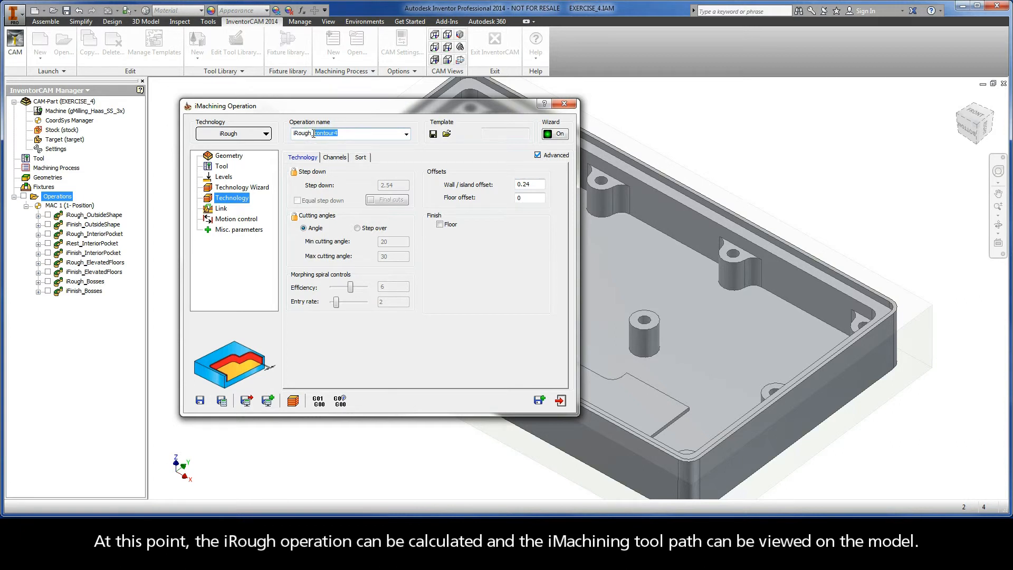
{"action": "type", "text": "_PocketLedge"}
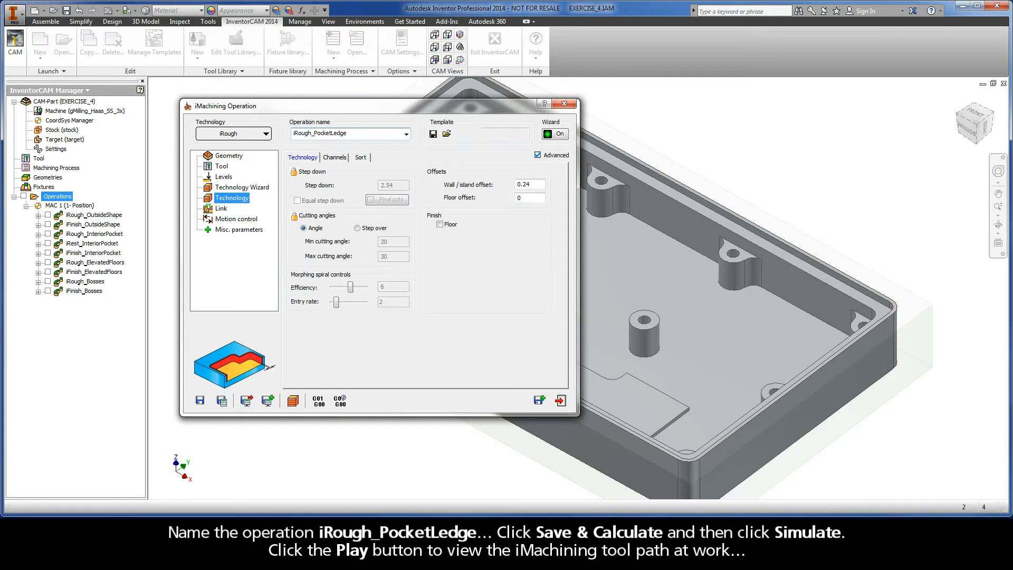
{"action": "left_click", "coordinate": [222, 401]}
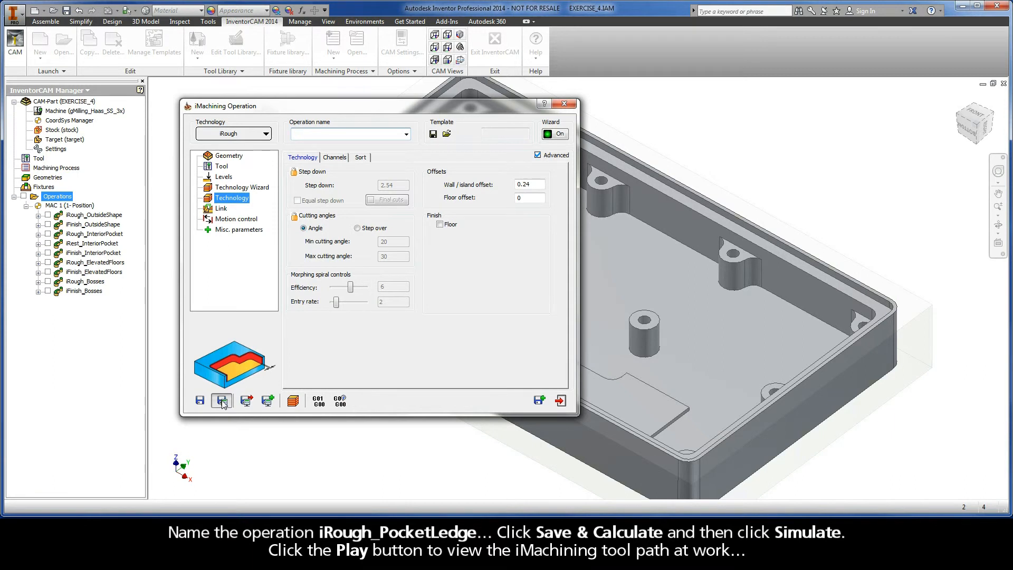
Simulate the iRough_PocketLedge tool path on the model, then exit the simulation
{"action": "left_click", "coordinate": [293, 400]}
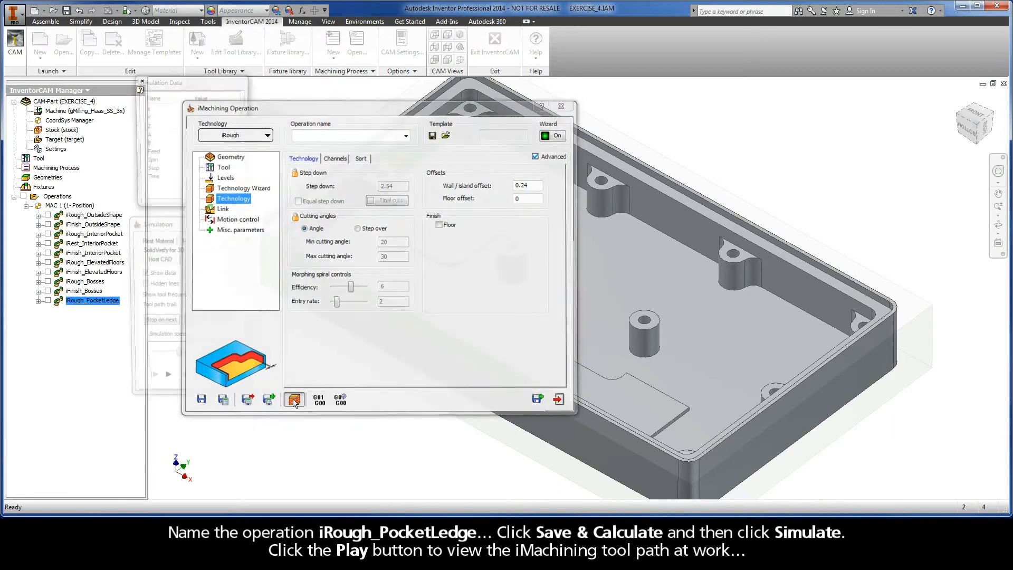
{"action": "left_click", "coordinate": [166, 382]}
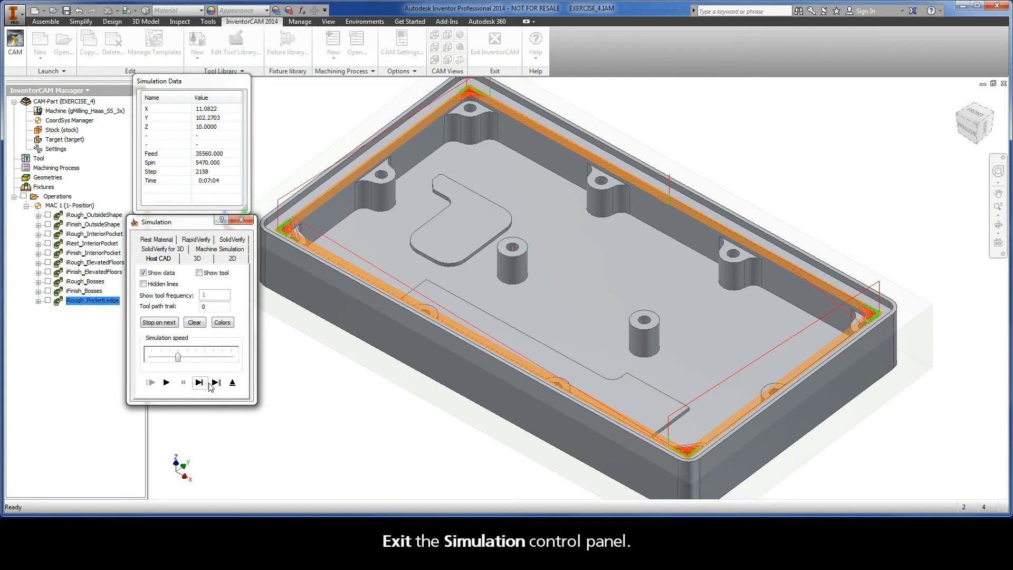
{"action": "left_click", "coordinate": [233, 382]}
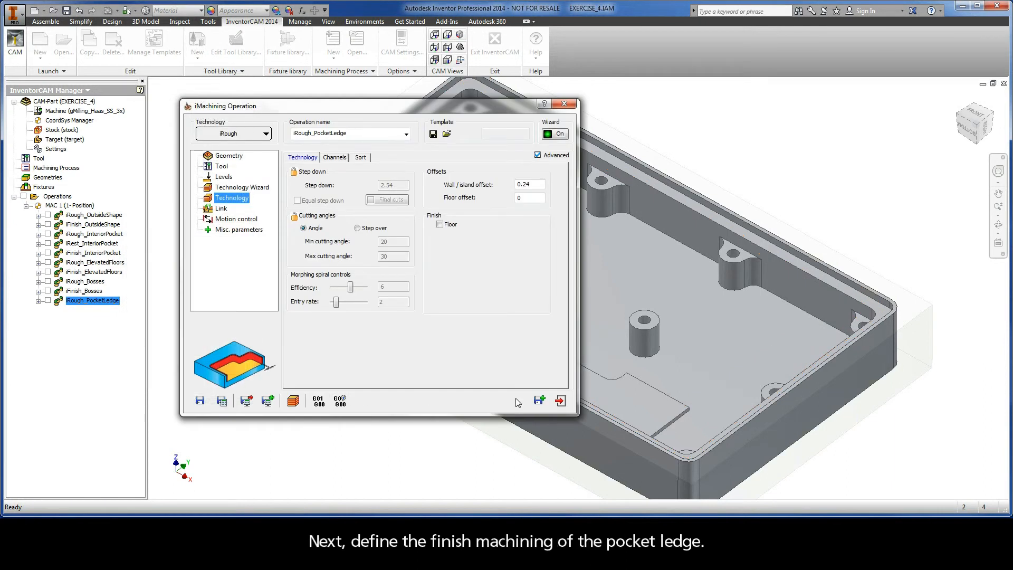
Save and copy the iRough_PocketLedge operation, and change the copy's technology to iFinish
{"action": "left_click", "coordinate": [540, 401]}
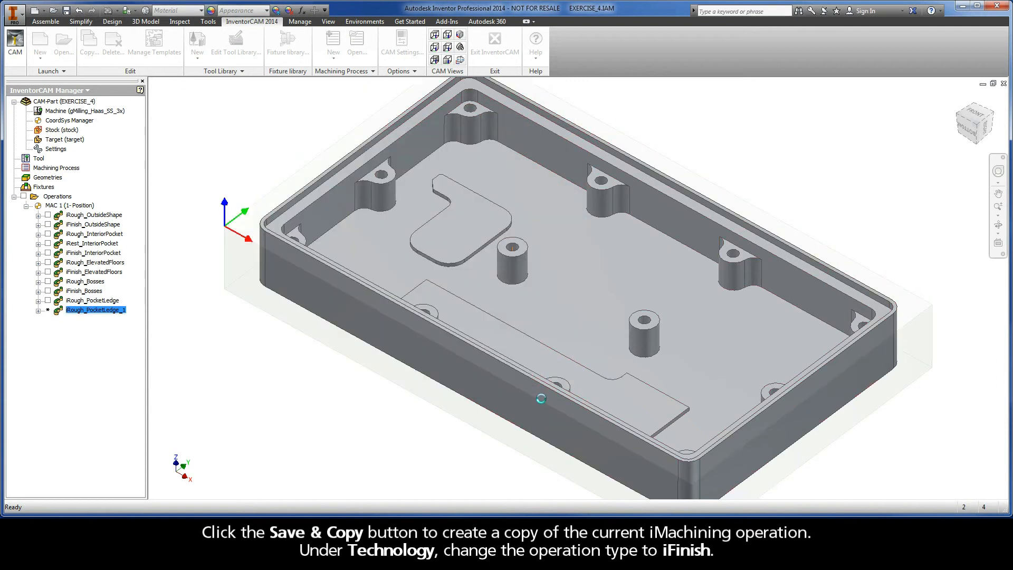
{"action": "double_click", "coordinate": [357, 133]}
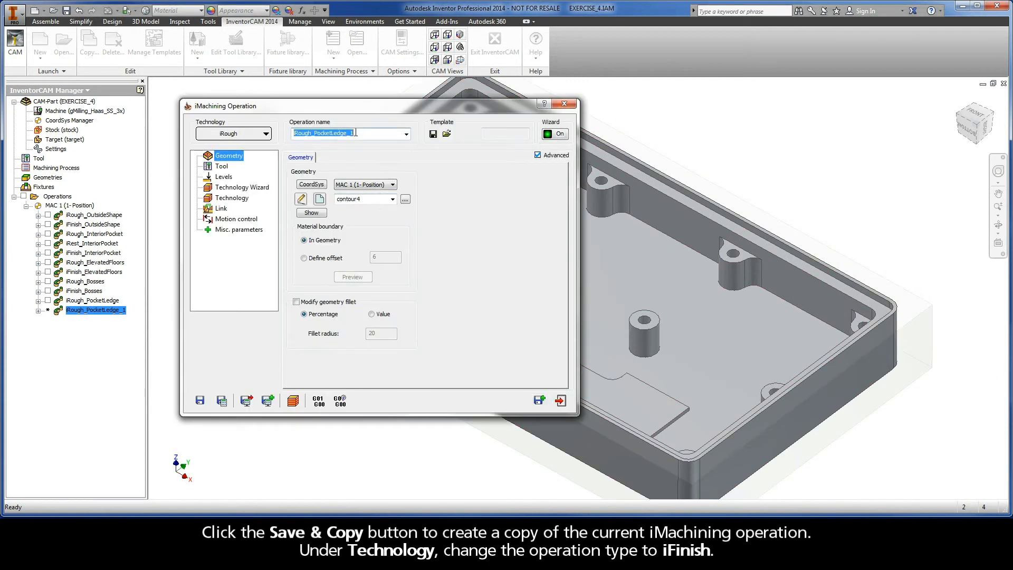
{"action": "left_click", "coordinate": [250, 137]}
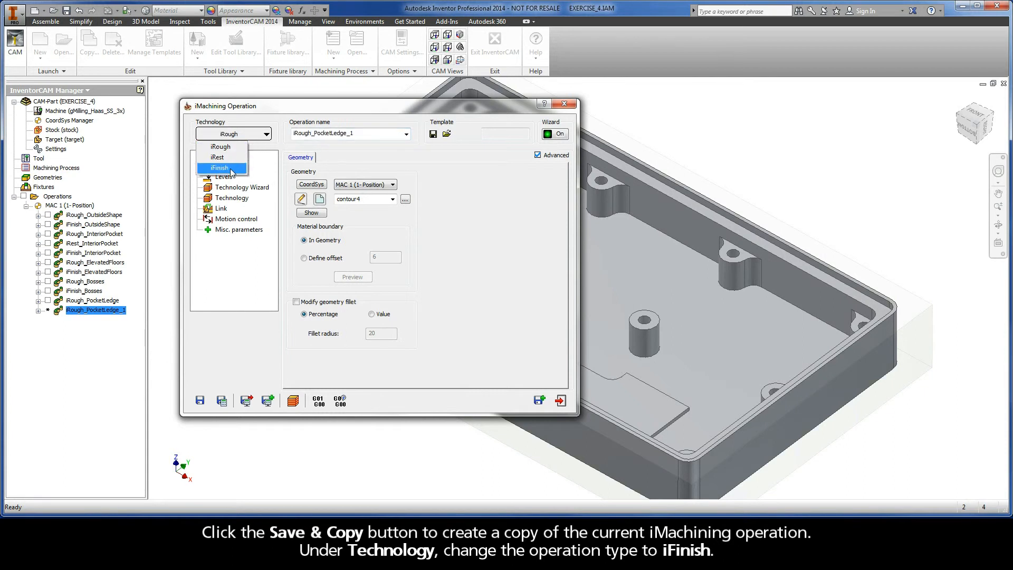
{"action": "left_click", "coordinate": [219, 167]}
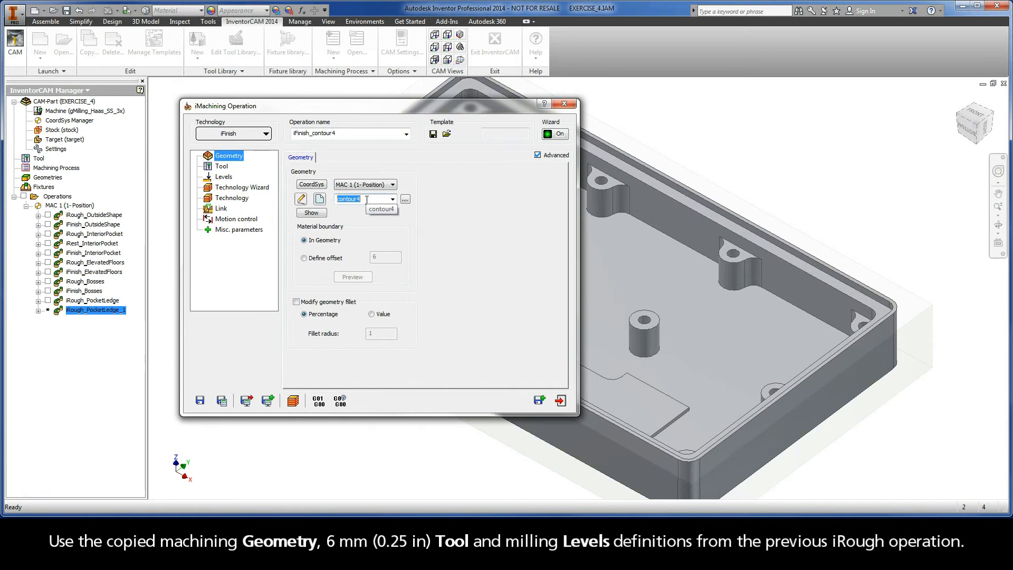
Review the iFinish copy's tool, levels, machining level, wall/island offset and rest data with its parent operation
{"action": "left_click", "coordinate": [222, 166]}
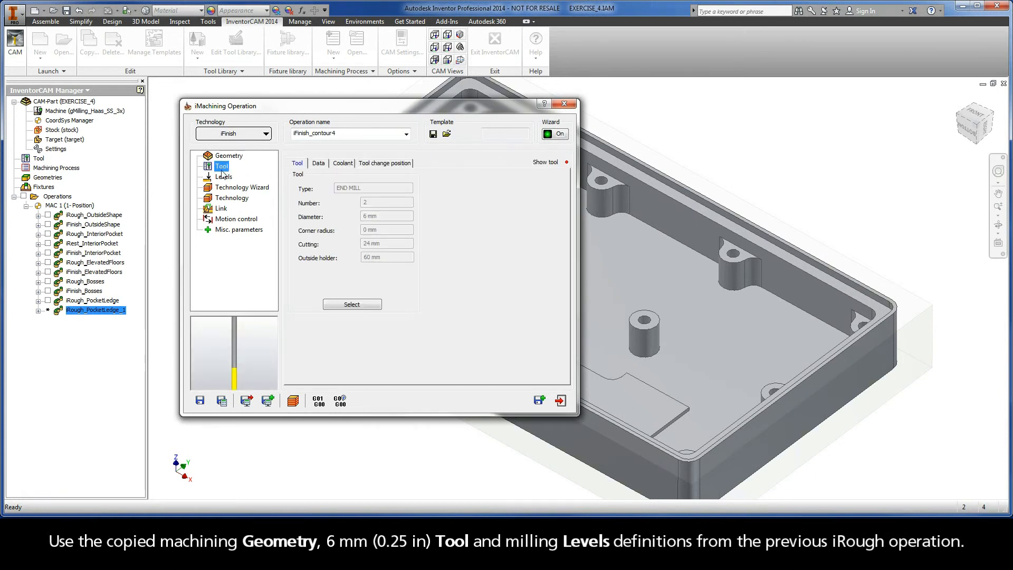
{"action": "left_click", "coordinate": [223, 178]}
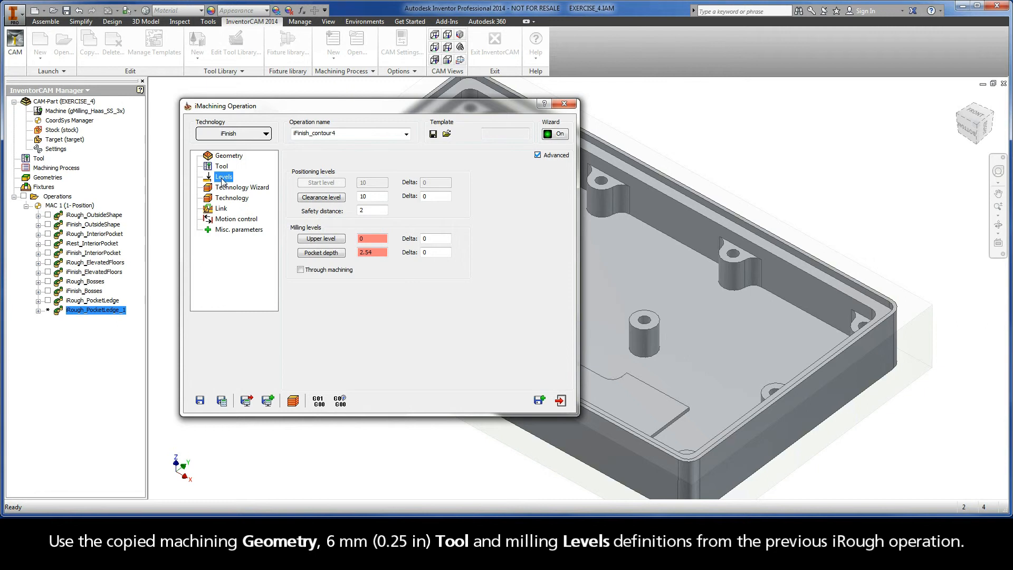
{"action": "left_click", "coordinate": [240, 188]}
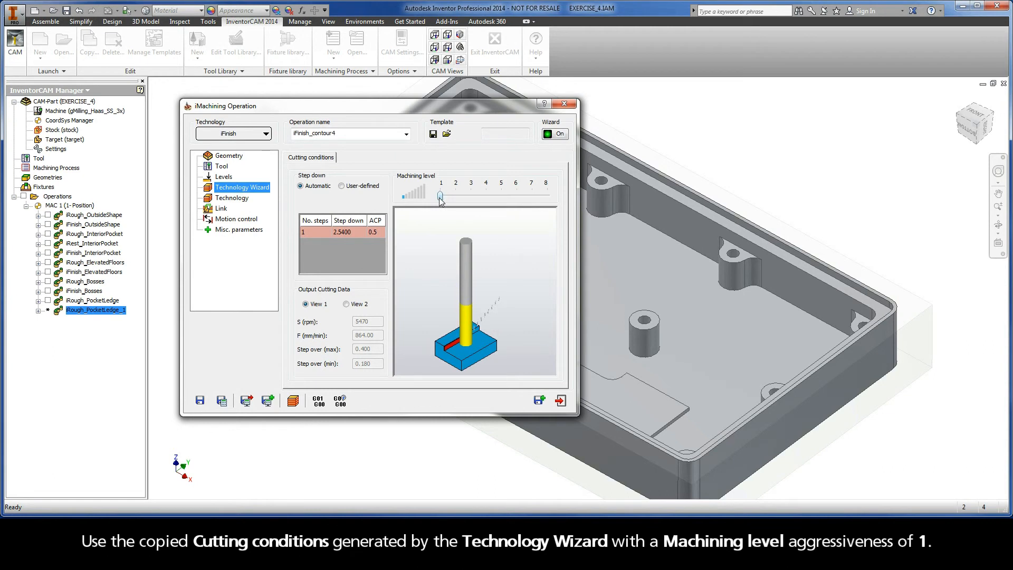
{"action": "left_click", "coordinate": [232, 200]}
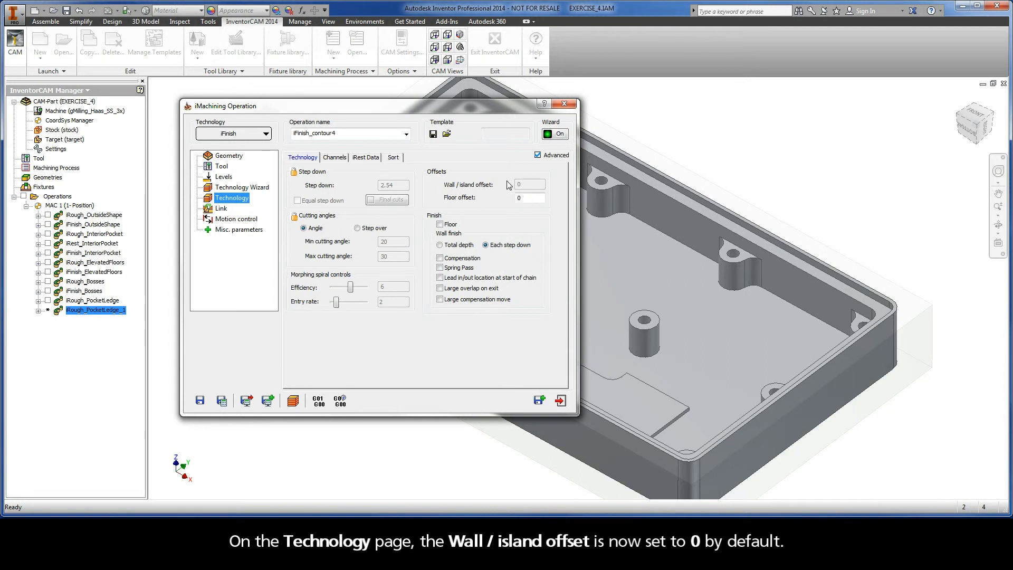
{"action": "left_click", "coordinate": [366, 157]}
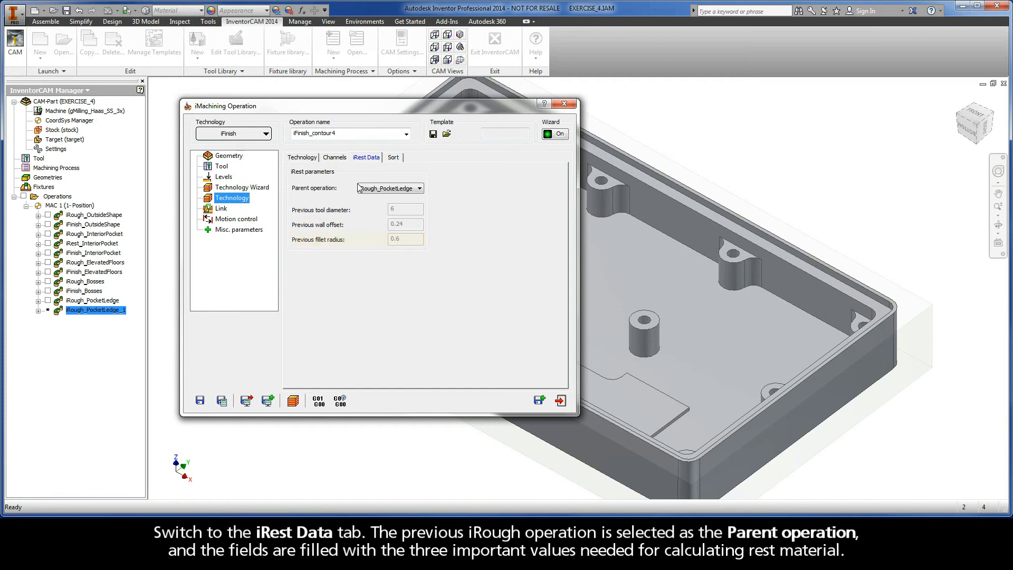
Rename the operation iFinish_PocketLedge, then save and calculate it
{"action": "double_click", "coordinate": [340, 133]}
{"action": "left_click_drag", "start_coordinate": [340, 133], "coordinate": [312, 135]}
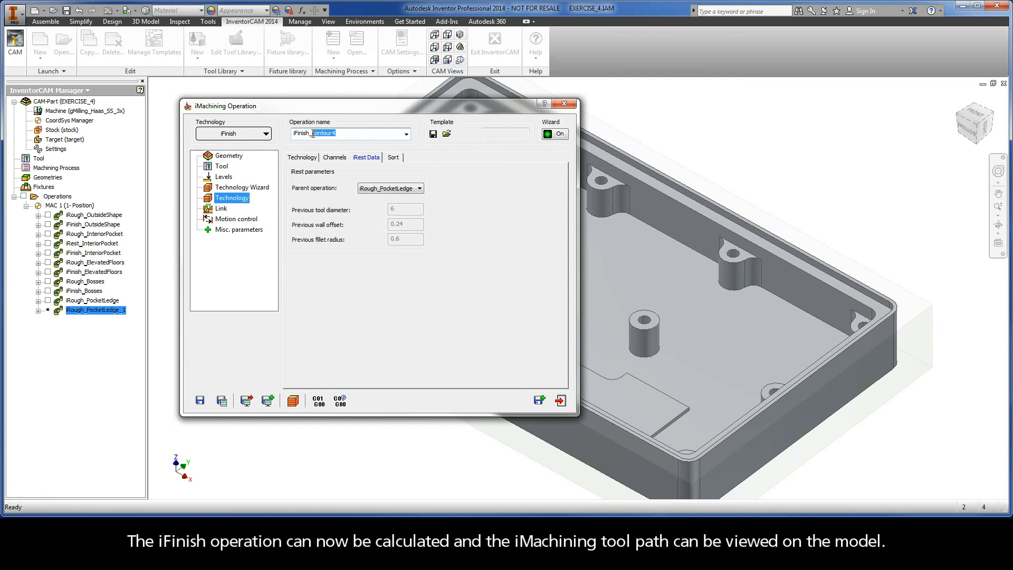
{"action": "type", "text": "PocketLedge"}
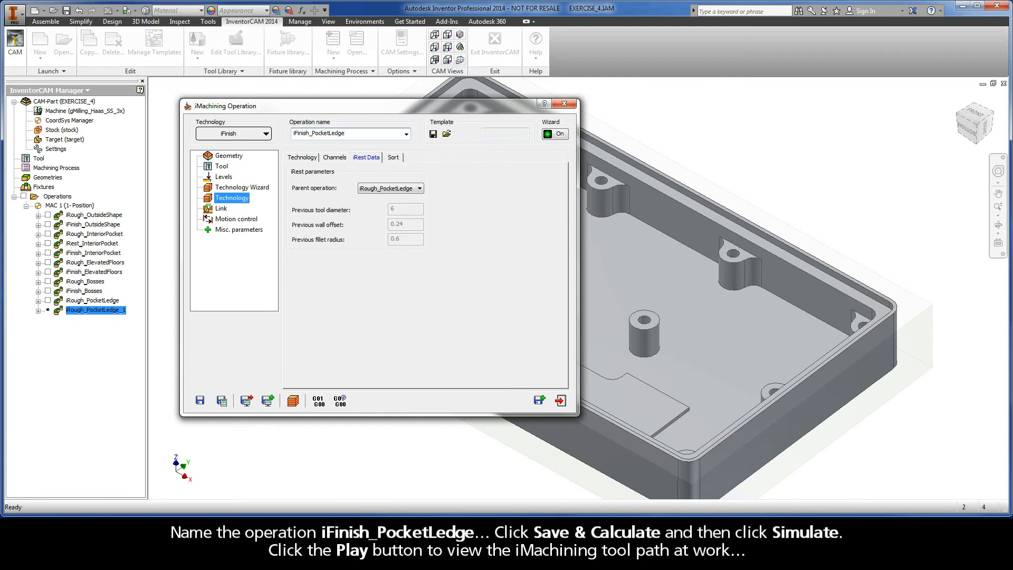
{"action": "left_click", "coordinate": [222, 400]}
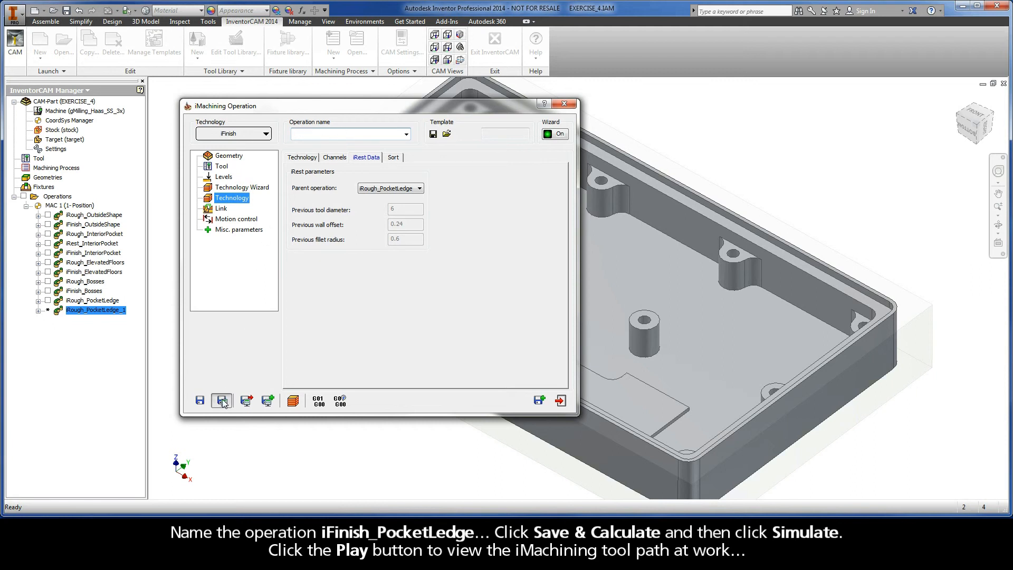
Simulate the iFinish_PocketLedge tool path on the model at reduced speed, then exit the simulation and close the operation
{"action": "left_click", "coordinate": [292, 401]}
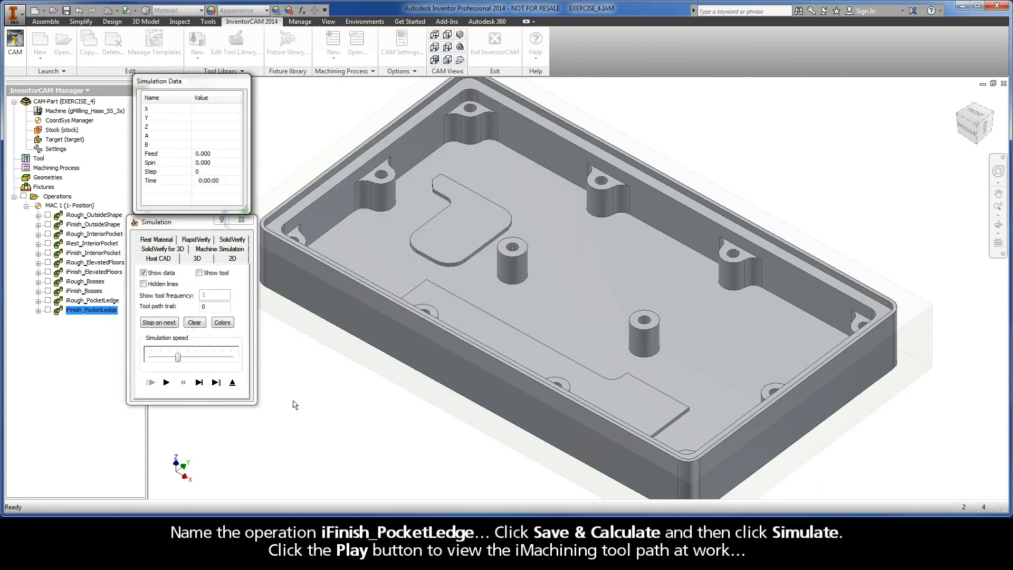
{"action": "left_click_drag", "start_coordinate": [177, 358], "coordinate": [160, 358]}
{"action": "left_click", "coordinate": [166, 383]}
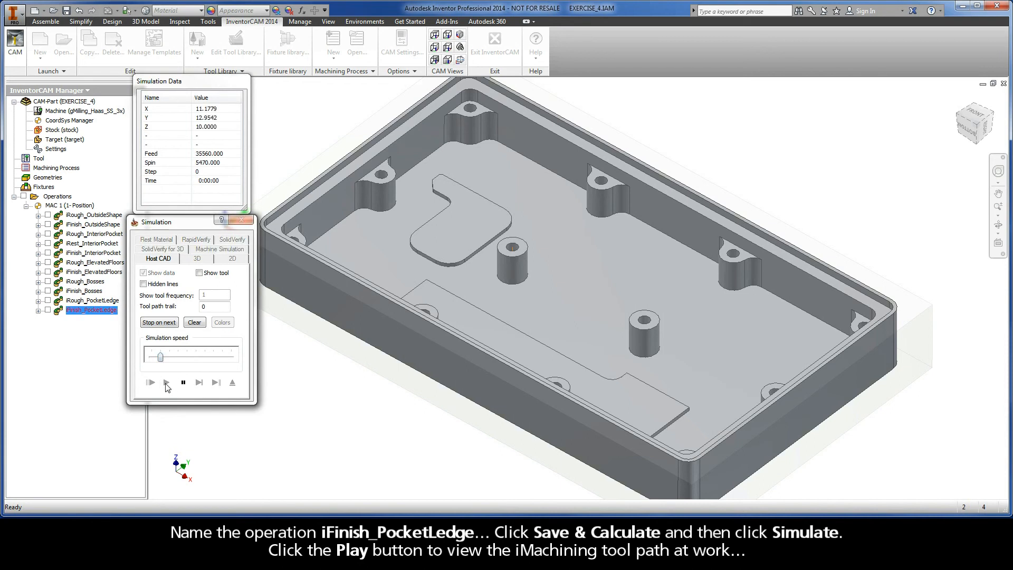
{"action": "left_click_drag", "start_coordinate": [161, 358], "coordinate": [179, 358]}
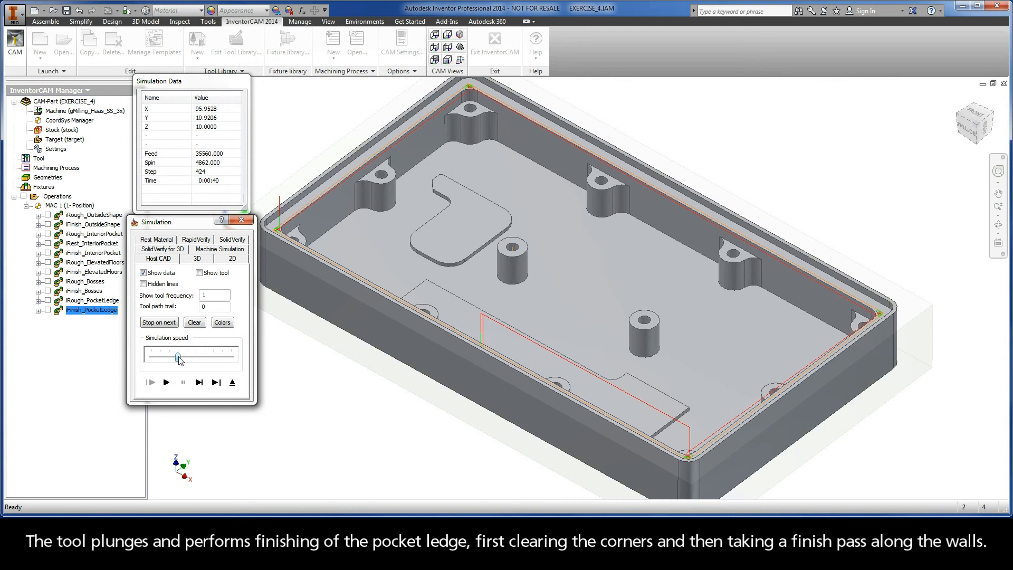
{"action": "left_click", "coordinate": [233, 382]}
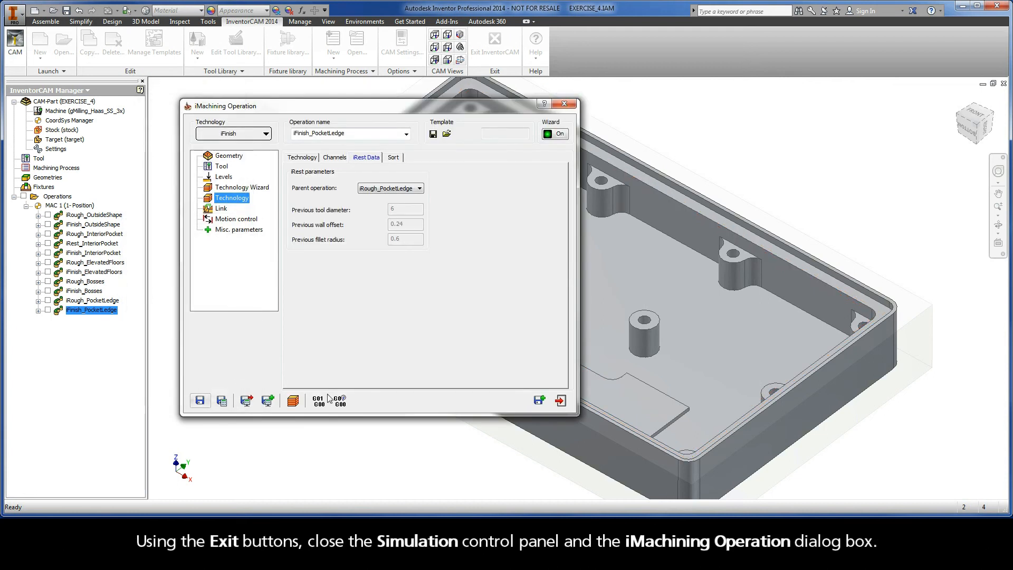
{"action": "left_click", "coordinate": [559, 402]}
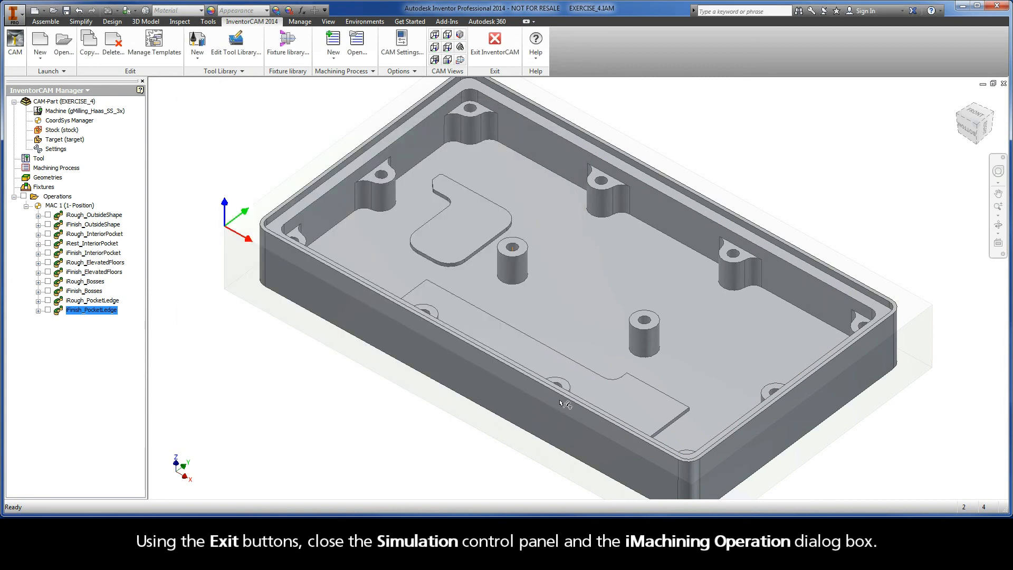